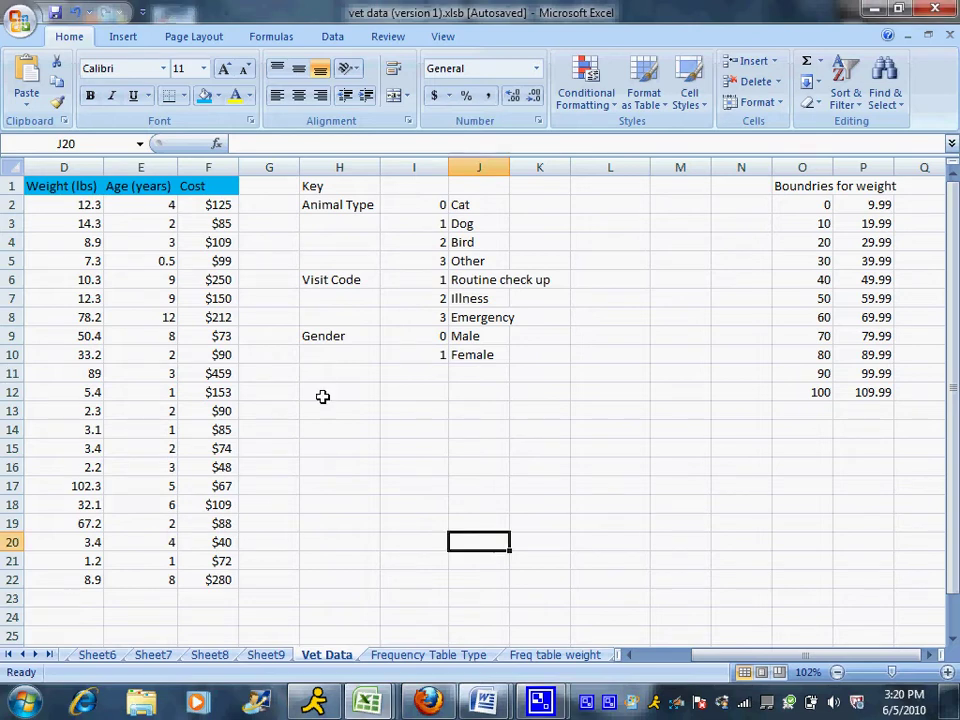
Enter the heading Gender in cell H13 of the Vet Data sheet, below the key.
{"action": "left_click_drag", "start_coordinate": [720, 656], "coordinate": [681, 660]}
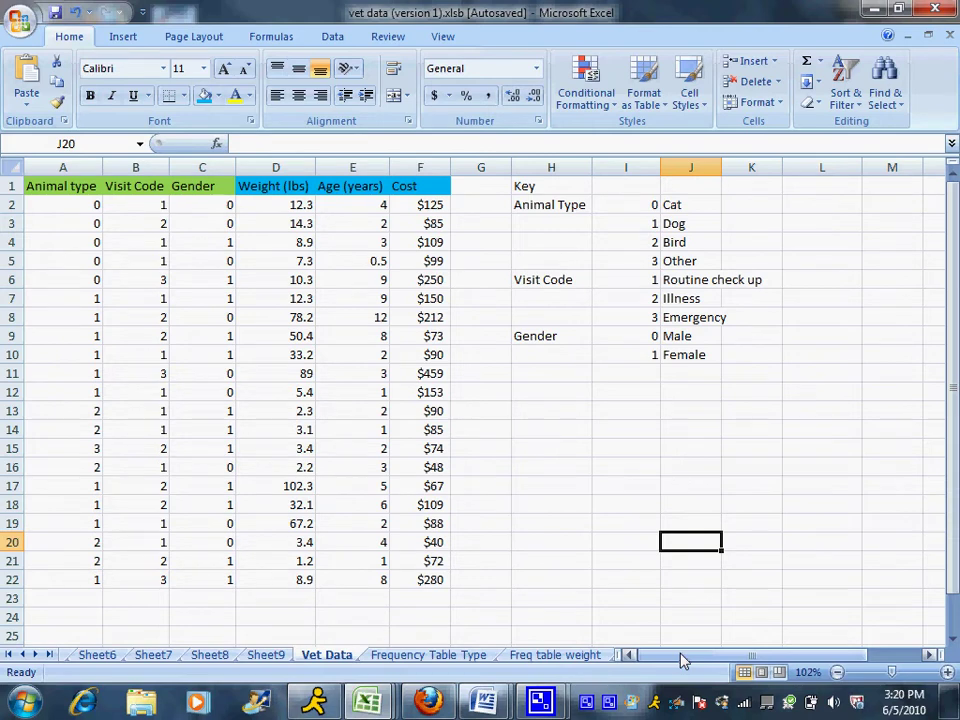
{"action": "left_click", "coordinate": [551, 414]}
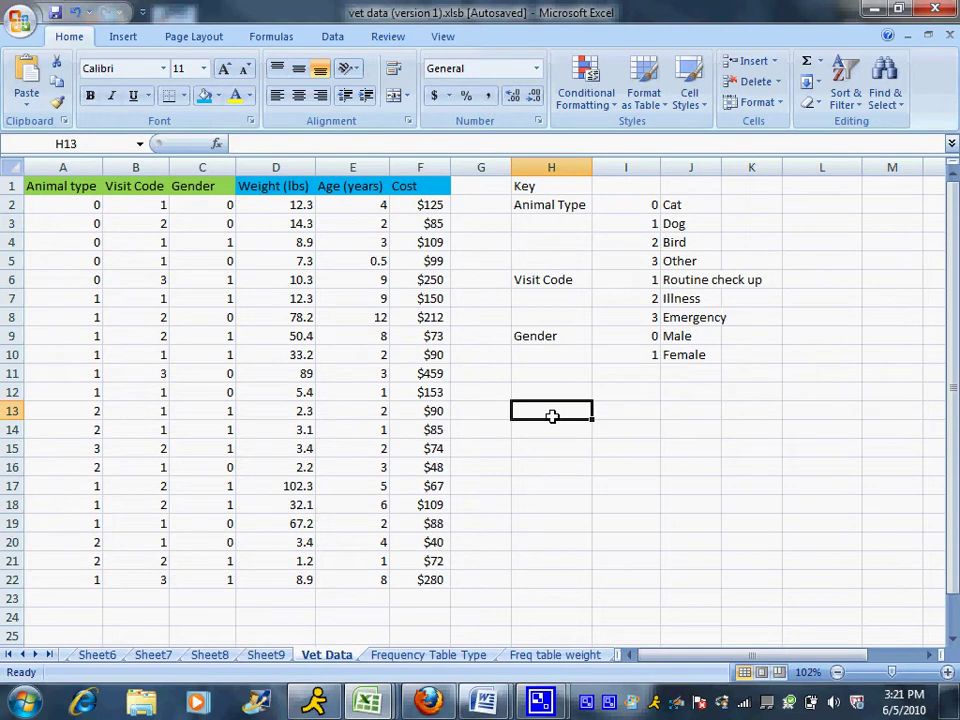
{"action": "type", "text": "Type"}
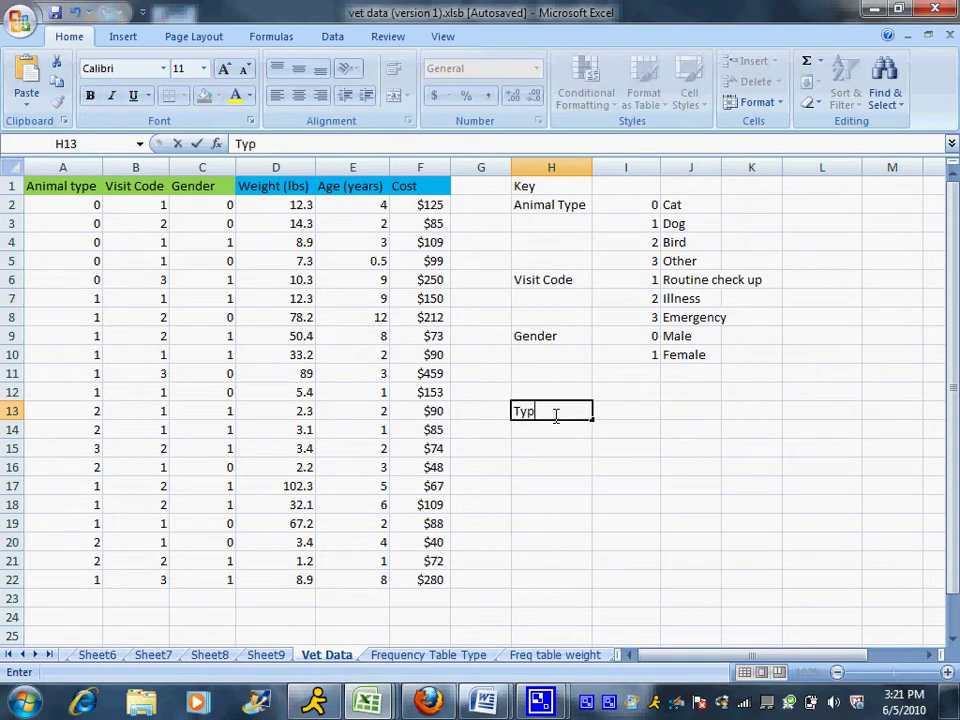
{"action": "key", "text": "BackSpace"}
{"action": "key", "text": "BackSpace"}
{"action": "key", "text": "BackSpace"}
{"action": "key", "text": "BackSpace"}
{"action": "type", "text": "Gender"}
{"action": "key", "text": "Return"}
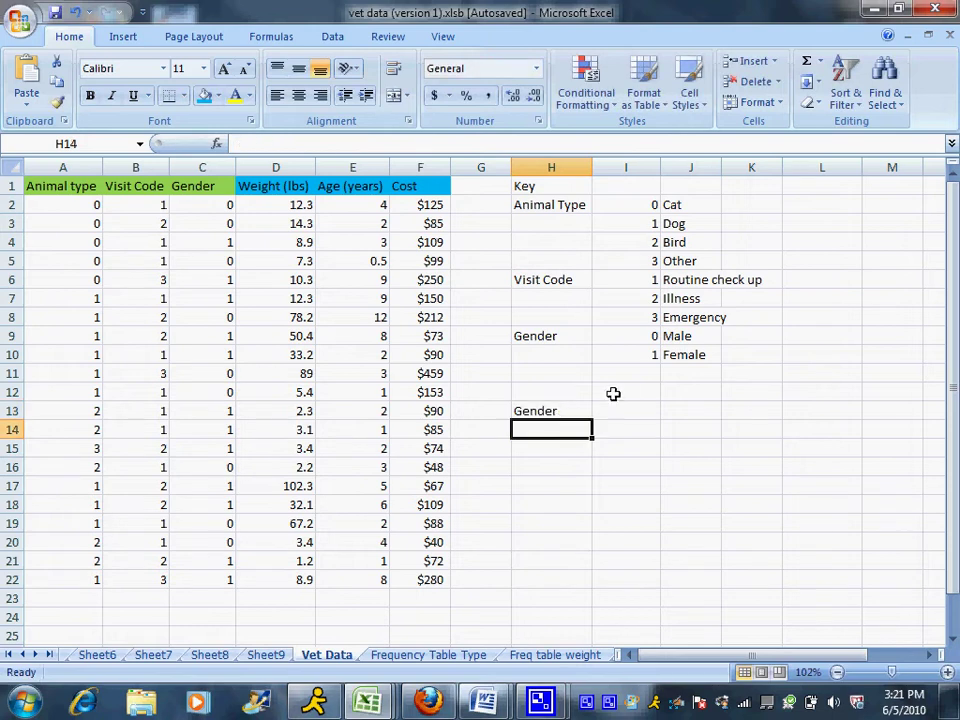
Enter the heading Percentage in cell I13, beside the Gender heading.
{"action": "left_click", "coordinate": [613, 394]}
{"action": "left_click", "coordinate": [625, 409]}
{"action": "type", "text": "Pe"}
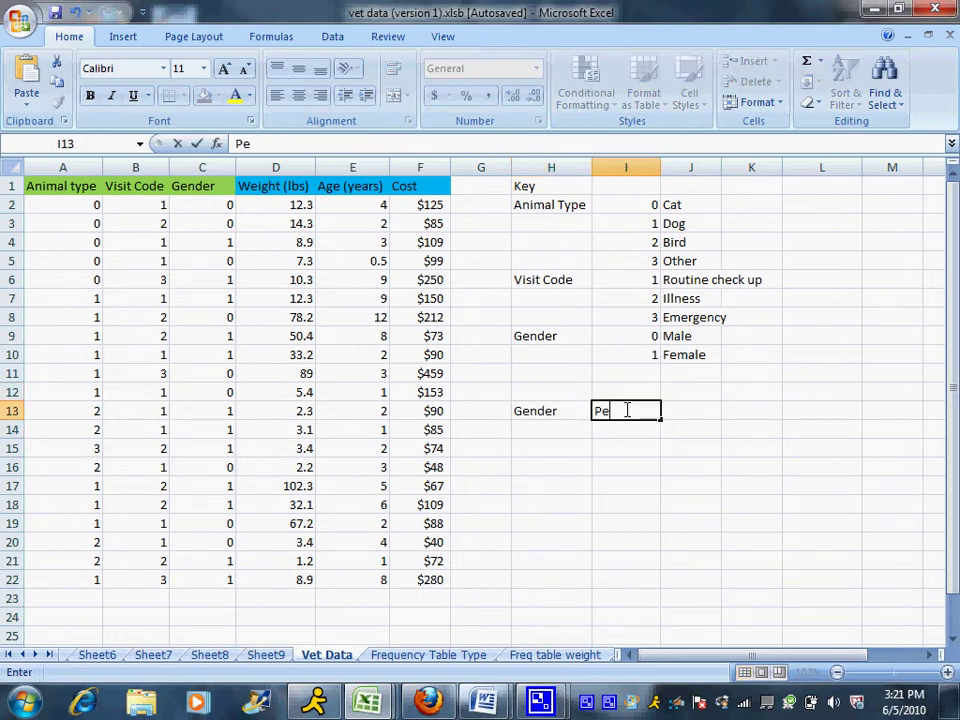
{"action": "type", "text": "rcentage"}
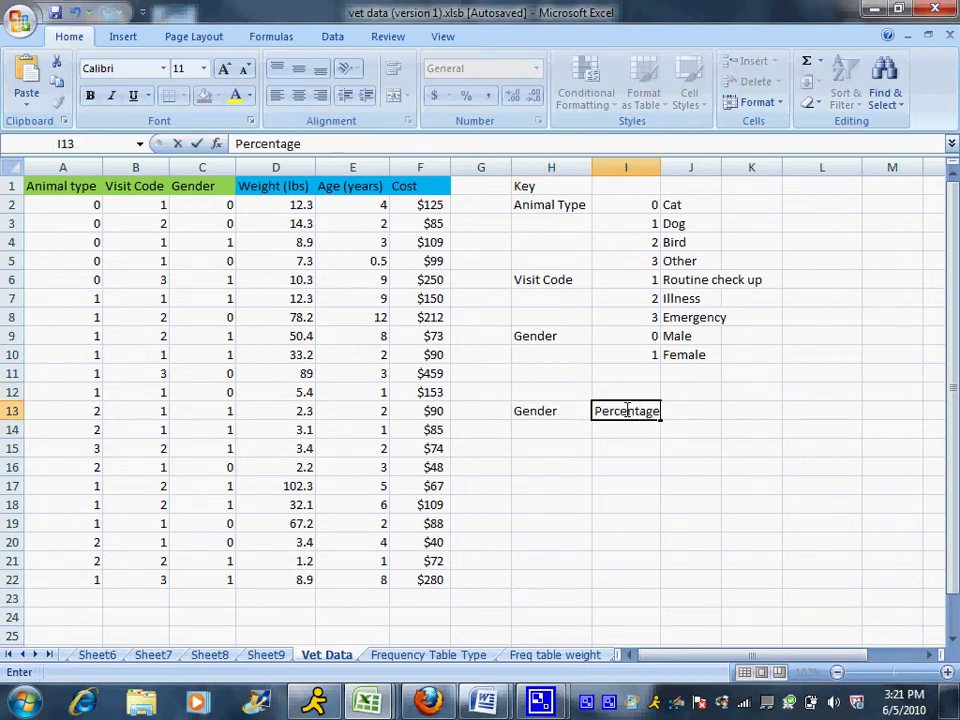
{"action": "key", "text": "Return"}
Enter the row labels Males in H14 and Females in H15 under the Gender heading.
{"action": "left_click", "coordinate": [546, 429]}
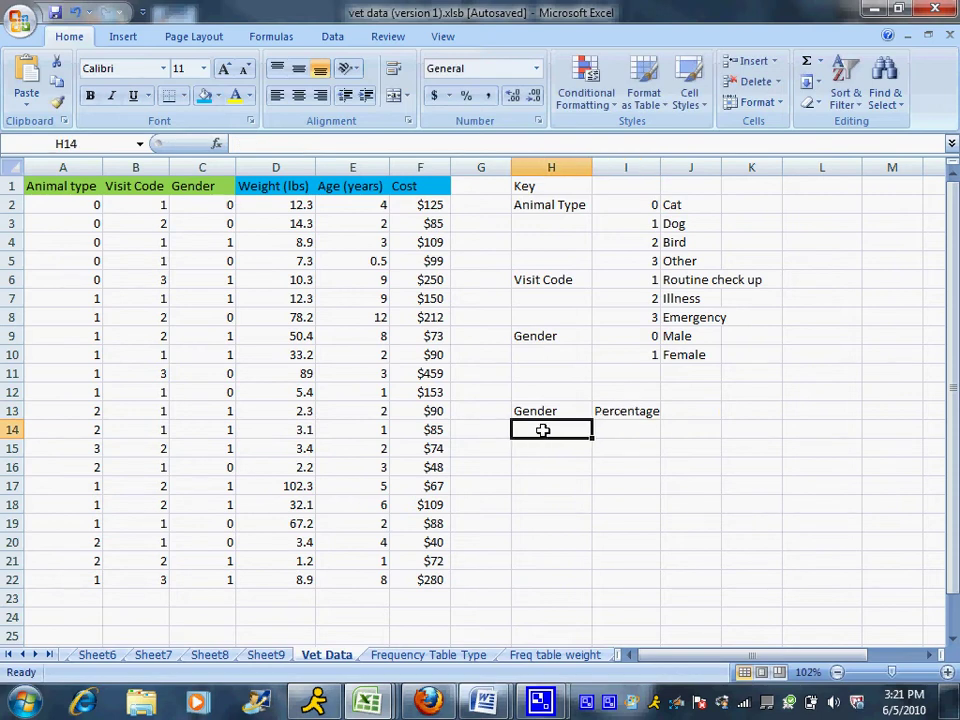
{"action": "type", "text": "Males"}
{"action": "key", "text": "Return"}
{"action": "type", "text": "Fema"}
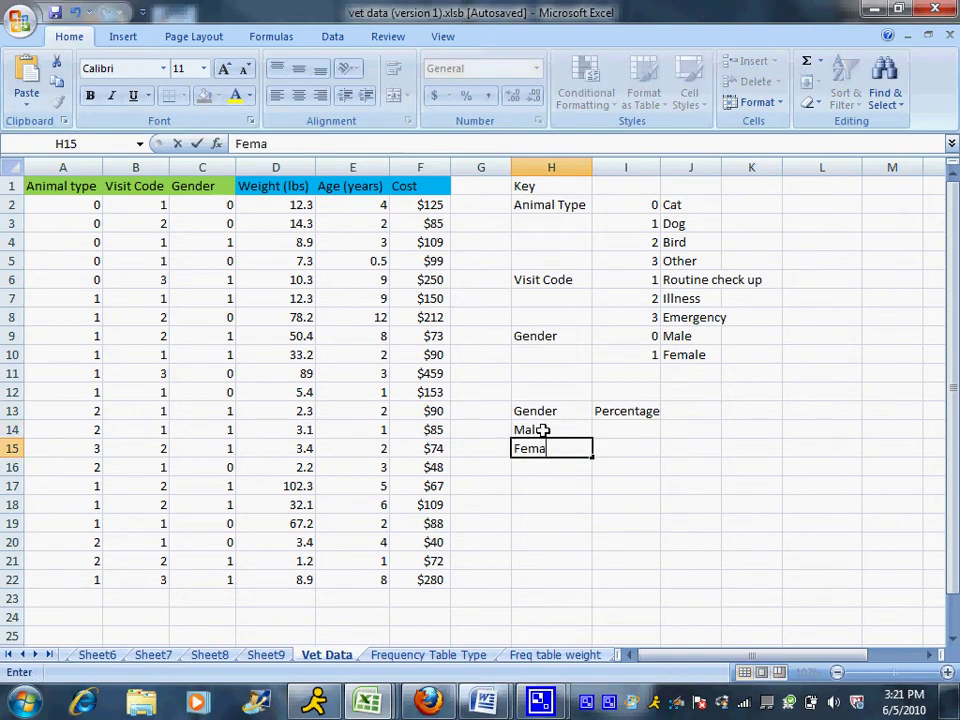
{"action": "key", "text": "BackSpace"}
{"action": "type", "text": "ales"}
Insert a COUNTIF function in I14 for the males, with range C1:C22 and criteria 0.
{"action": "left_click", "coordinate": [614, 434]}
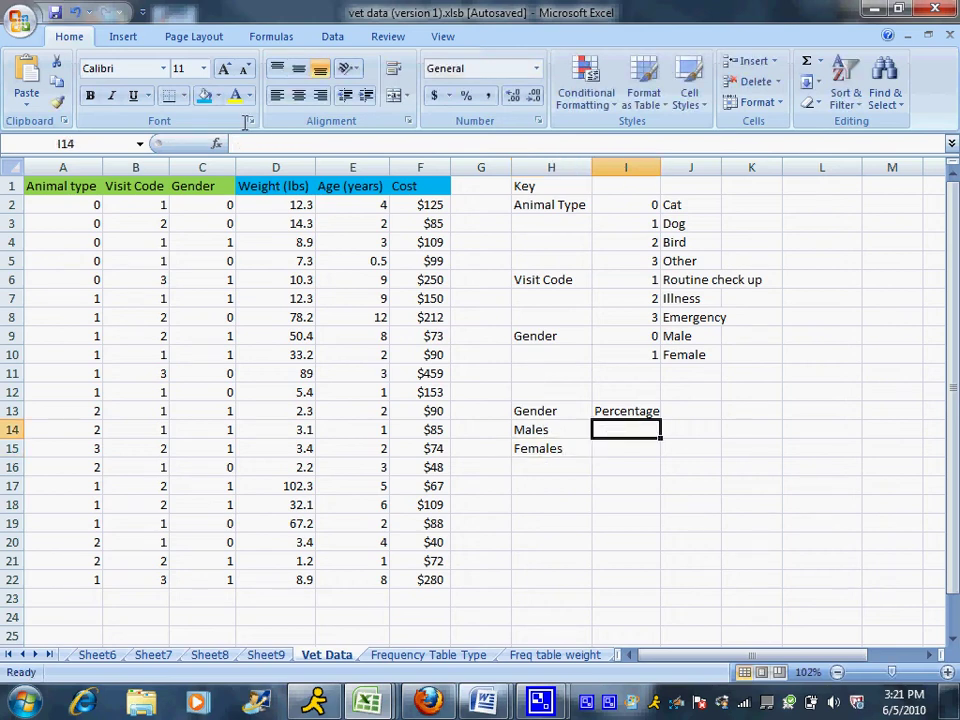
{"action": "left_click", "coordinate": [280, 40]}
{"action": "left_click", "coordinate": [28, 105]}
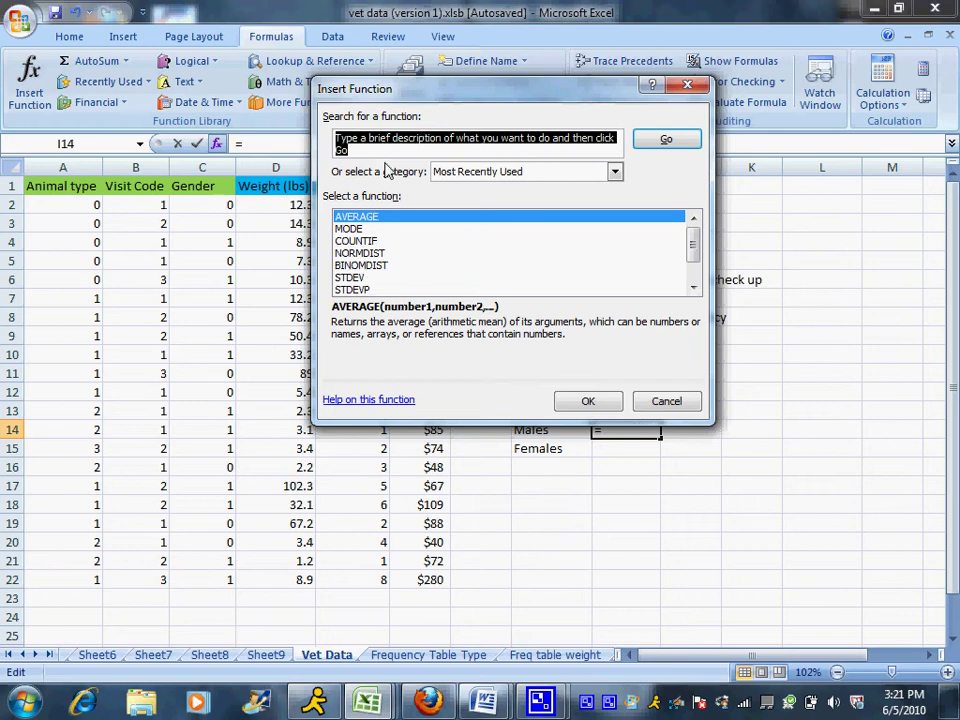
{"action": "type", "text": "countif"}
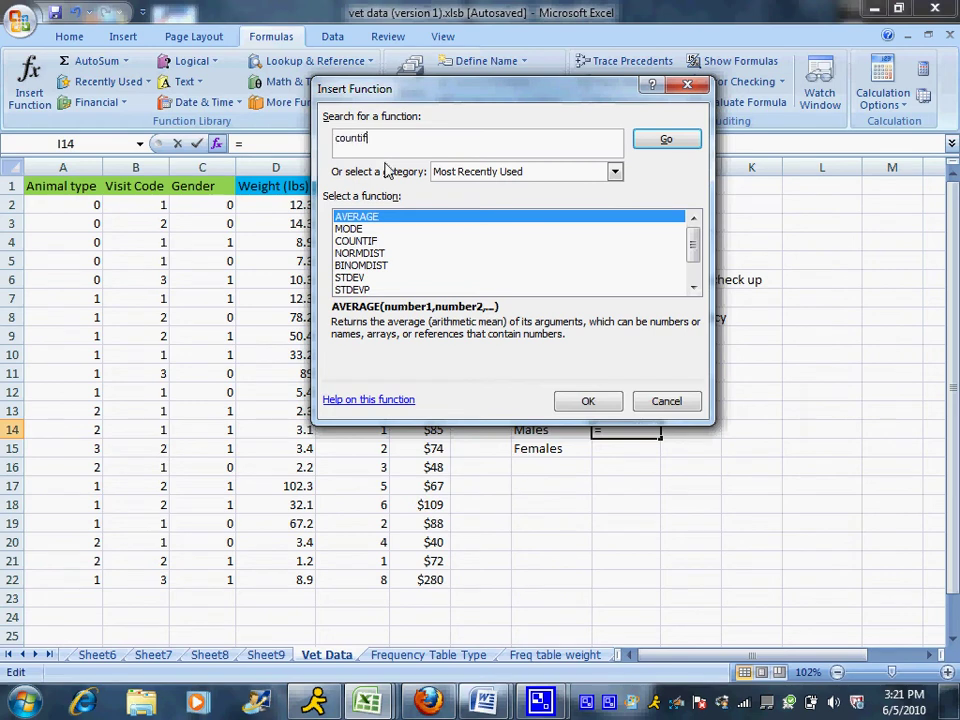
{"action": "left_click", "coordinate": [376, 243]}
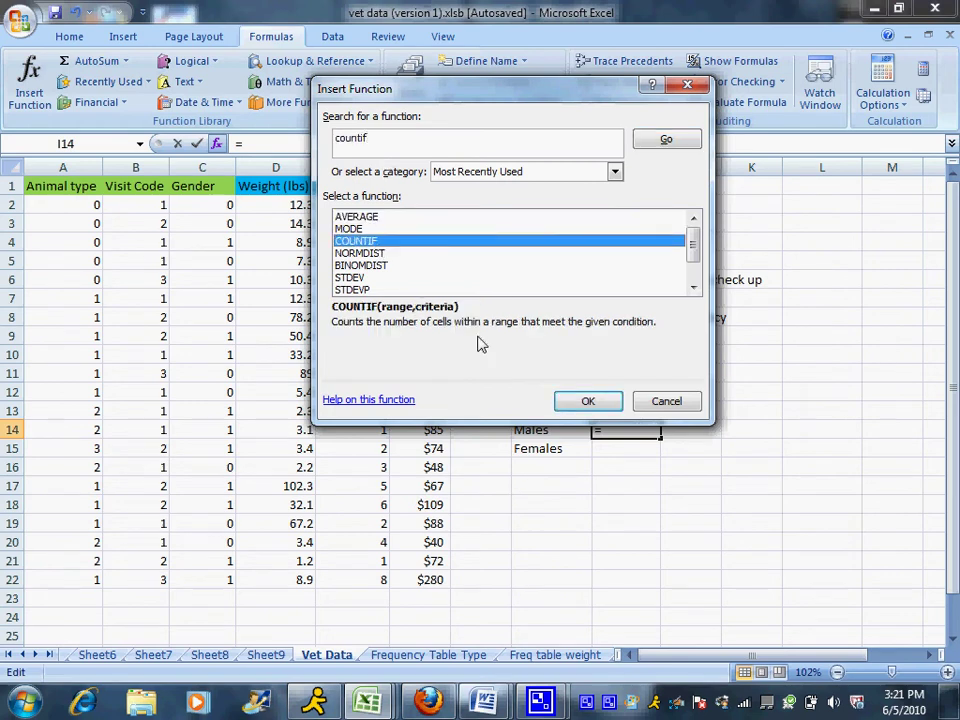
{"action": "left_click", "coordinate": [587, 401]}
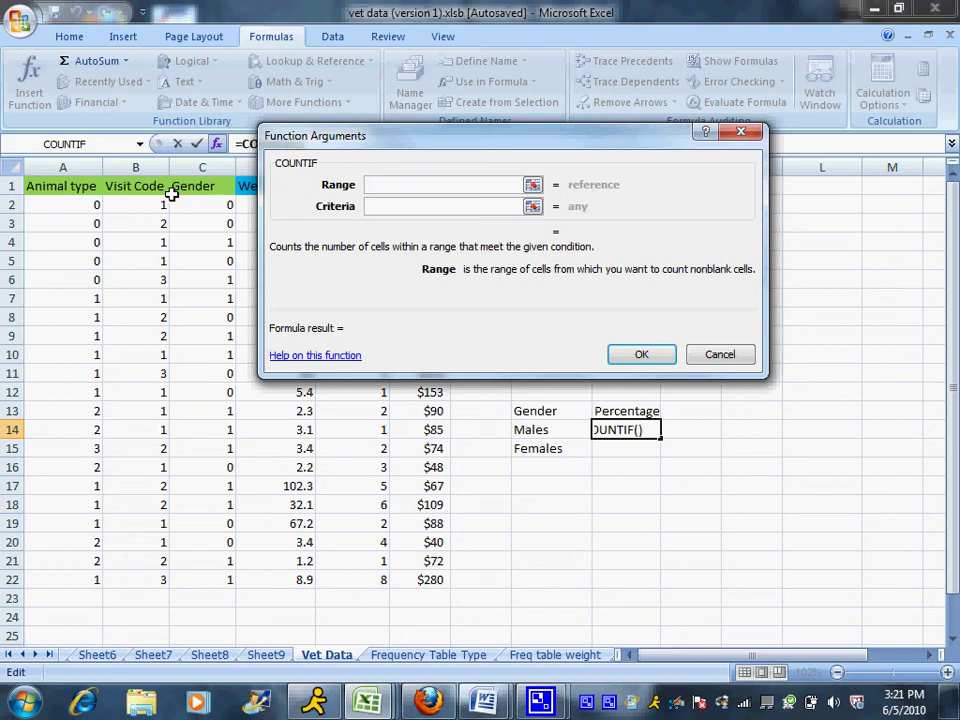
{"action": "left_click_drag", "start_coordinate": [199, 186], "coordinate": [193, 583]}
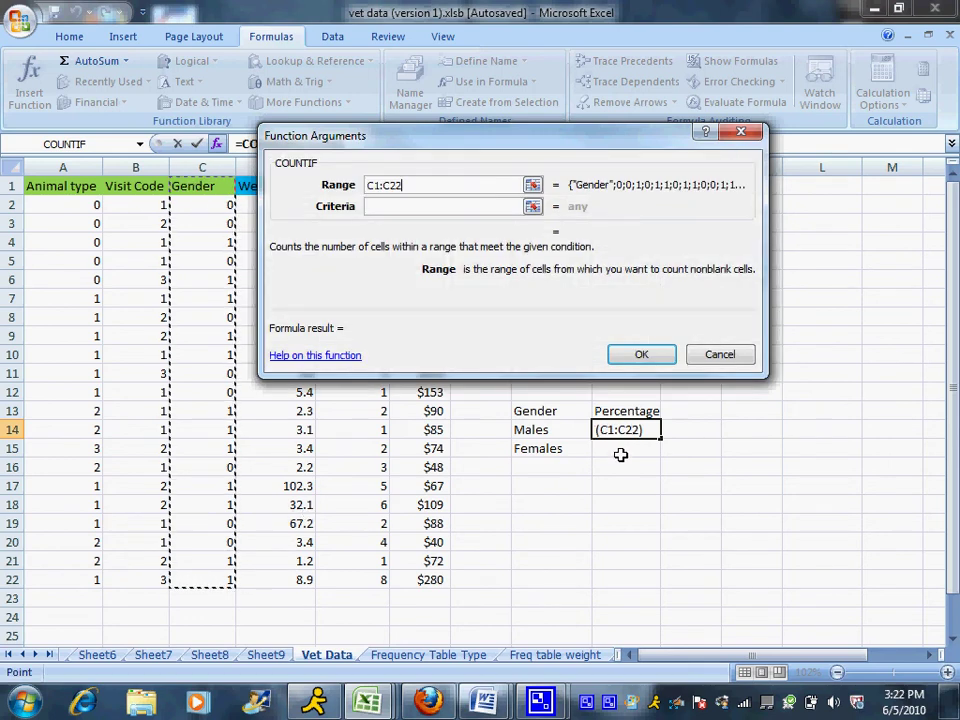
{"action": "left_click", "coordinate": [431, 210]}
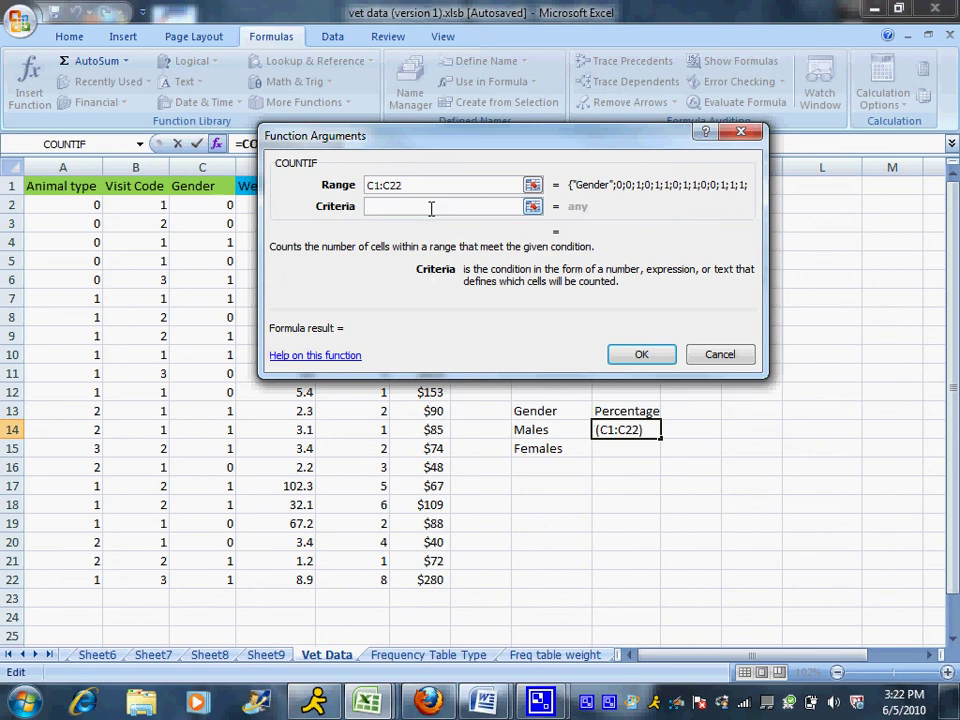
{"action": "type", "text": "0"}
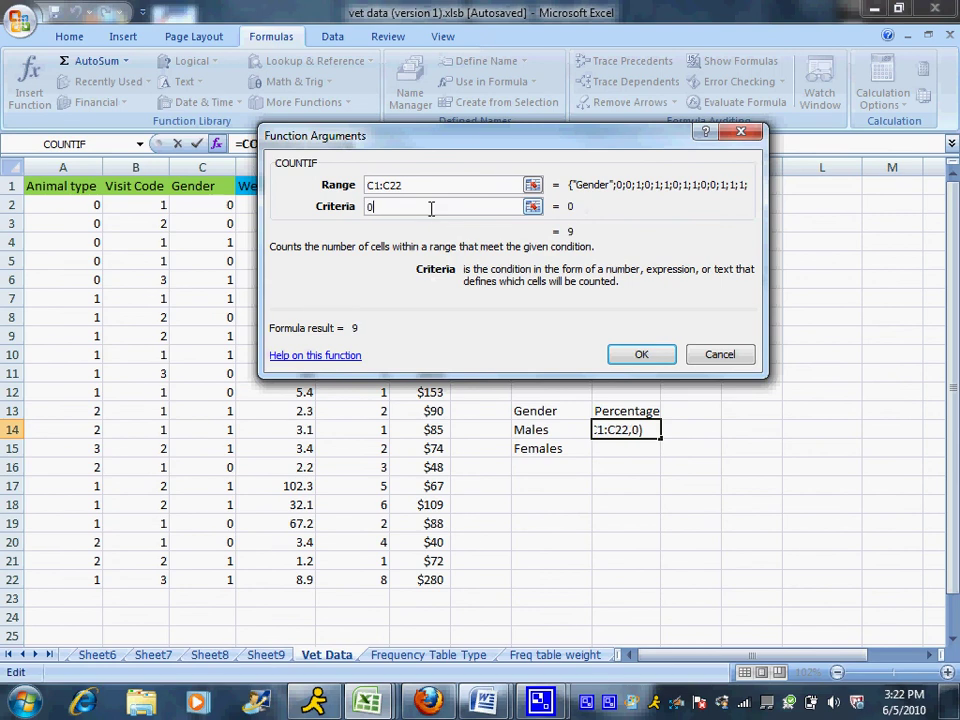
{"action": "left_click", "coordinate": [634, 357]}
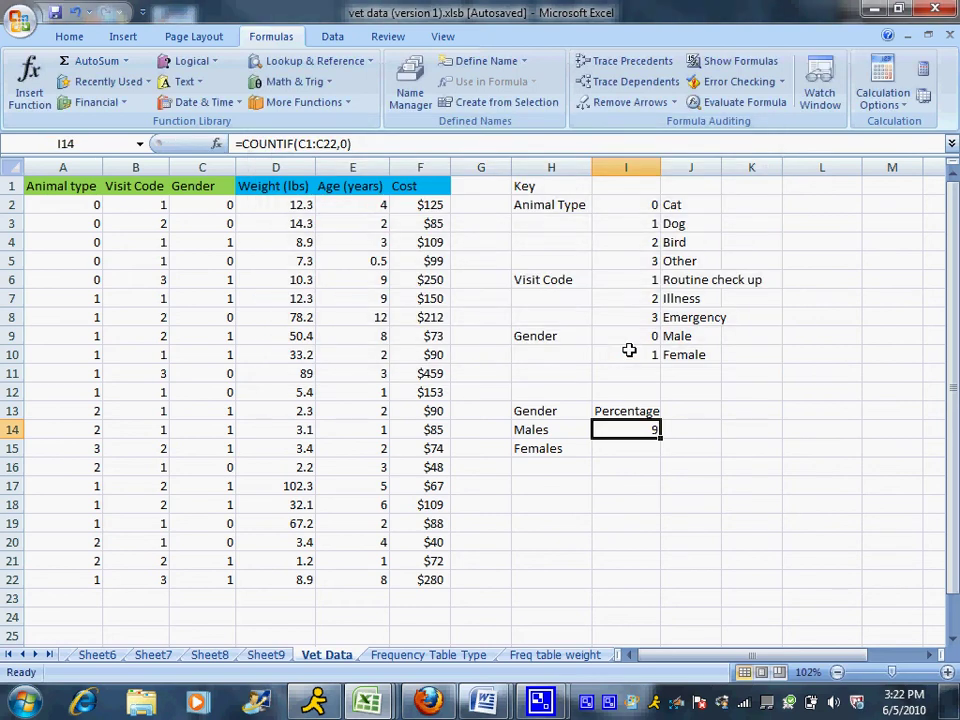
Insert a COUNTIF function in I15 for the females, with range C1:C22 and criteria 1.
{"action": "left_click", "coordinate": [617, 448]}
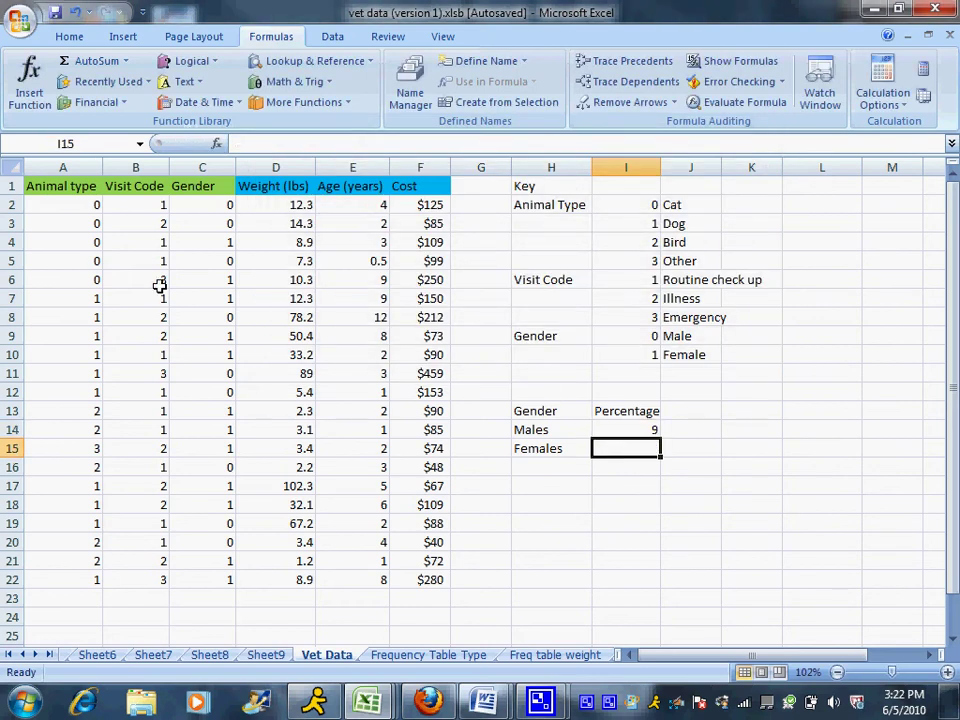
{"action": "left_click", "coordinate": [27, 88]}
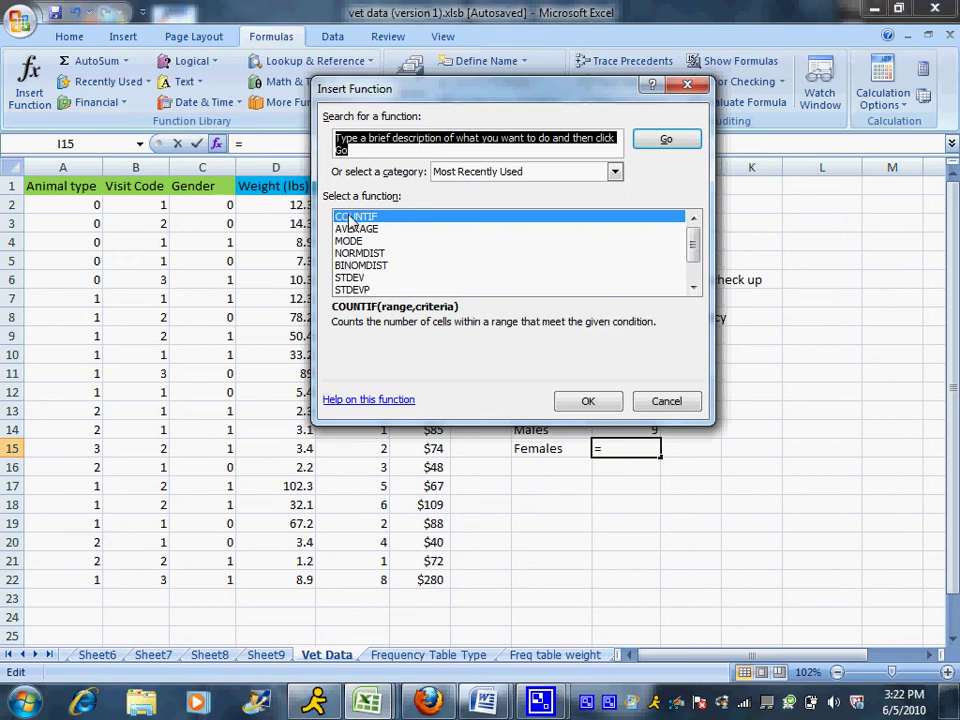
{"action": "double_click", "coordinate": [350, 220]}
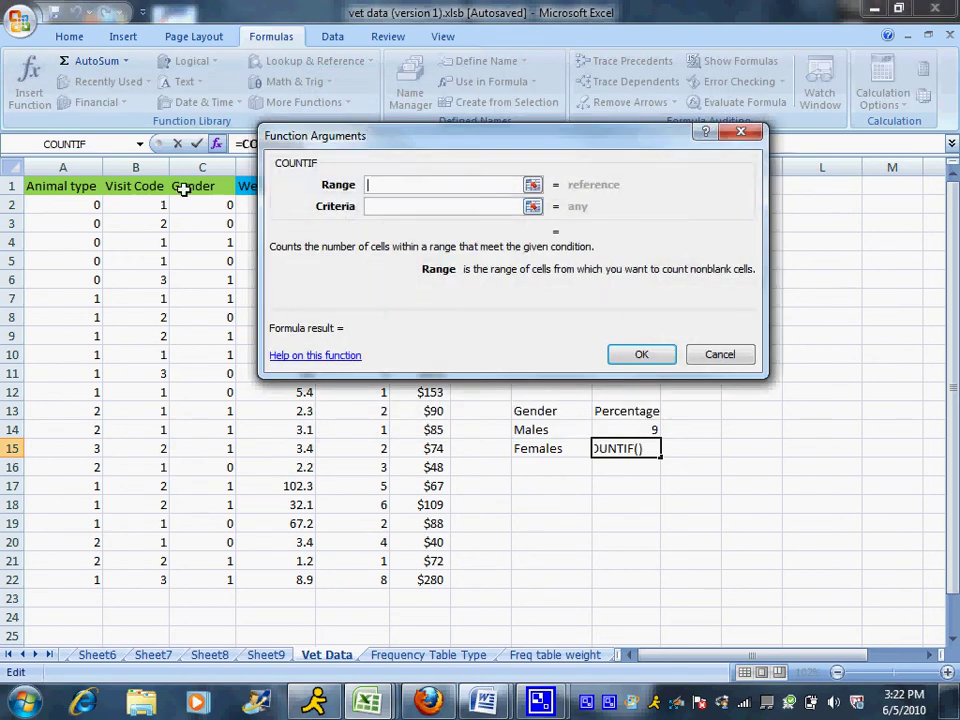
{"action": "left_click_drag", "start_coordinate": [183, 190], "coordinate": [191, 578]}
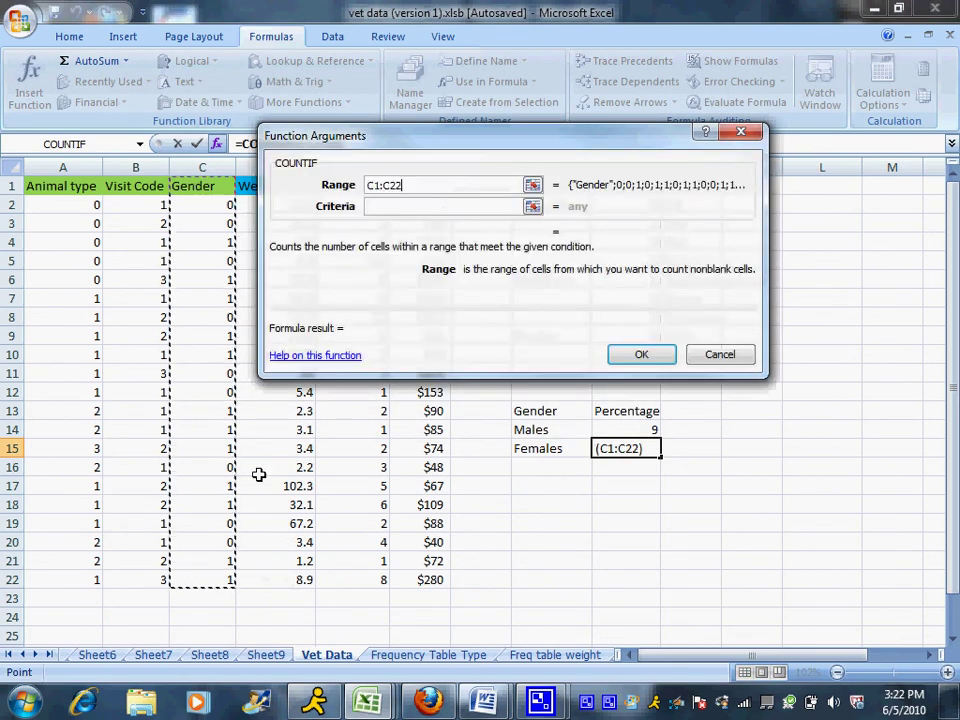
{"action": "left_click", "coordinate": [417, 204]}
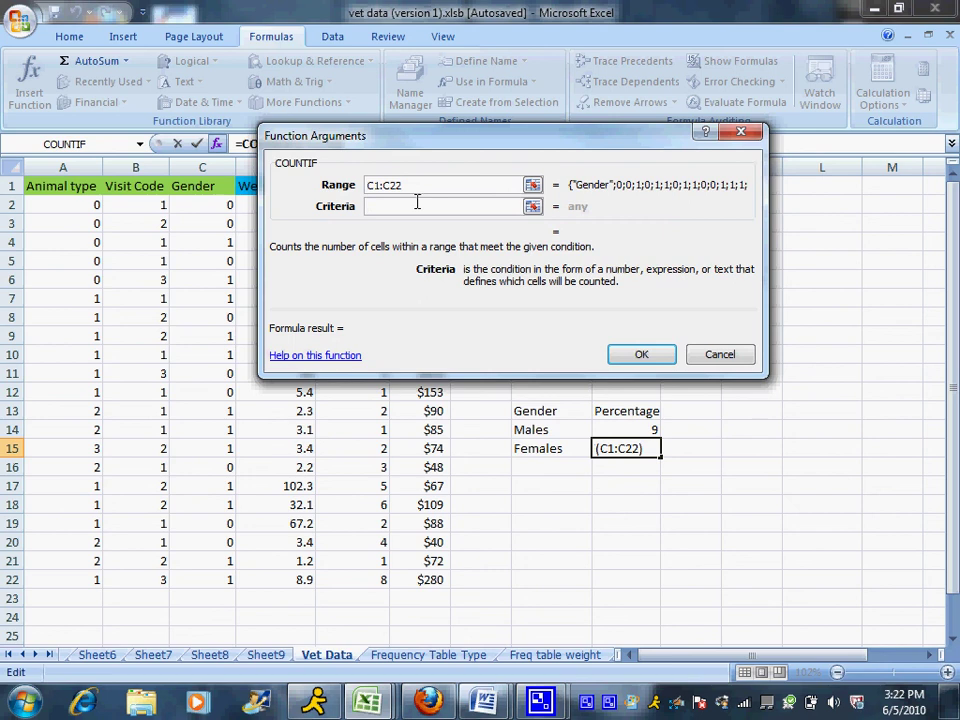
{"action": "type", "text": "1"}
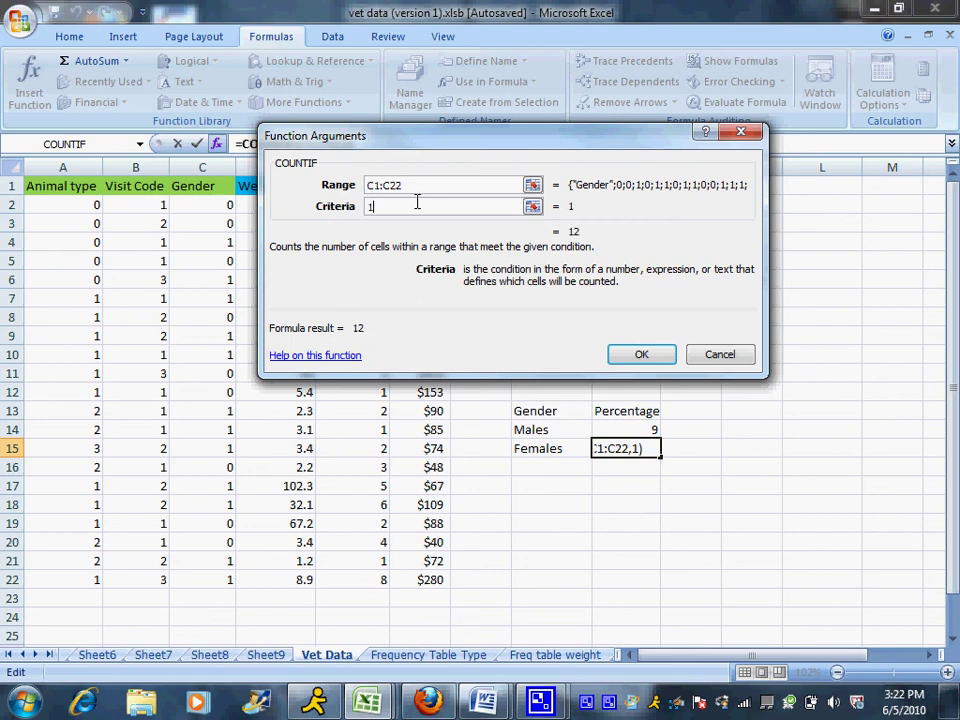
{"action": "left_click", "coordinate": [643, 355]}
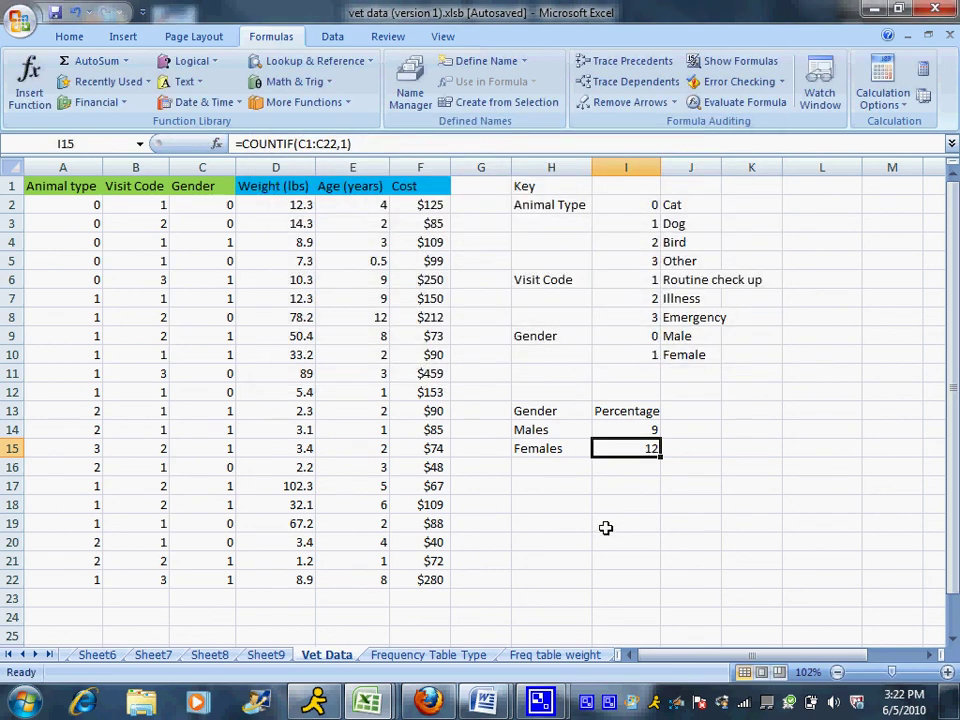
Extend the males formula in I14 to divide the count by 21, giving =COUNTIF(C1:C22,0)/21.
{"action": "left_click", "coordinate": [622, 433]}
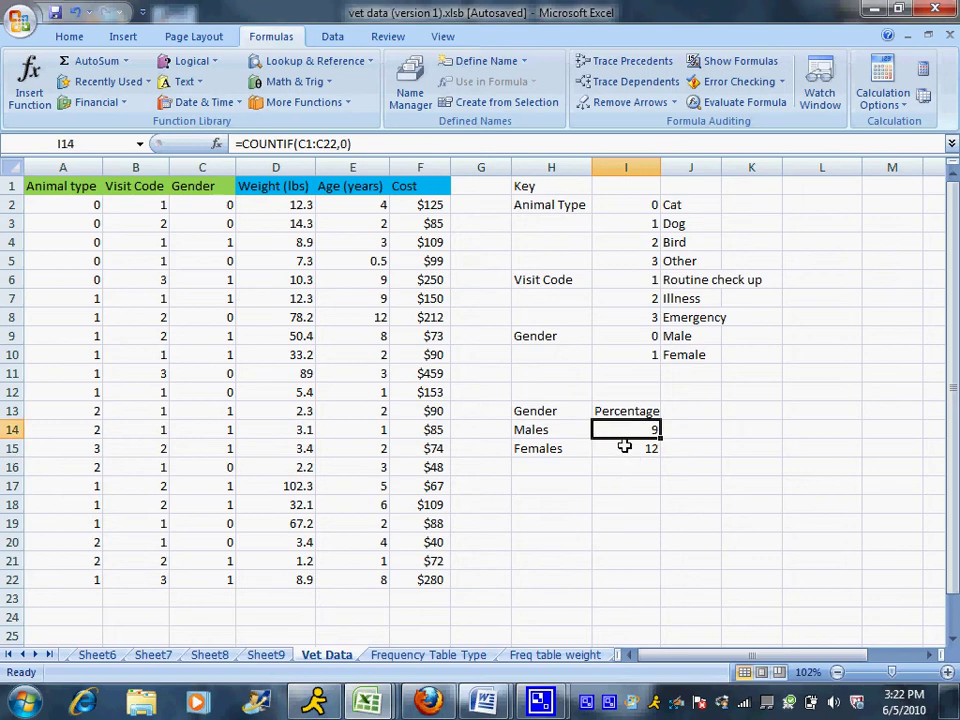
{"action": "left_click", "coordinate": [624, 446]}
{"action": "left_click", "coordinate": [624, 424]}
{"action": "left_click", "coordinate": [362, 143]}
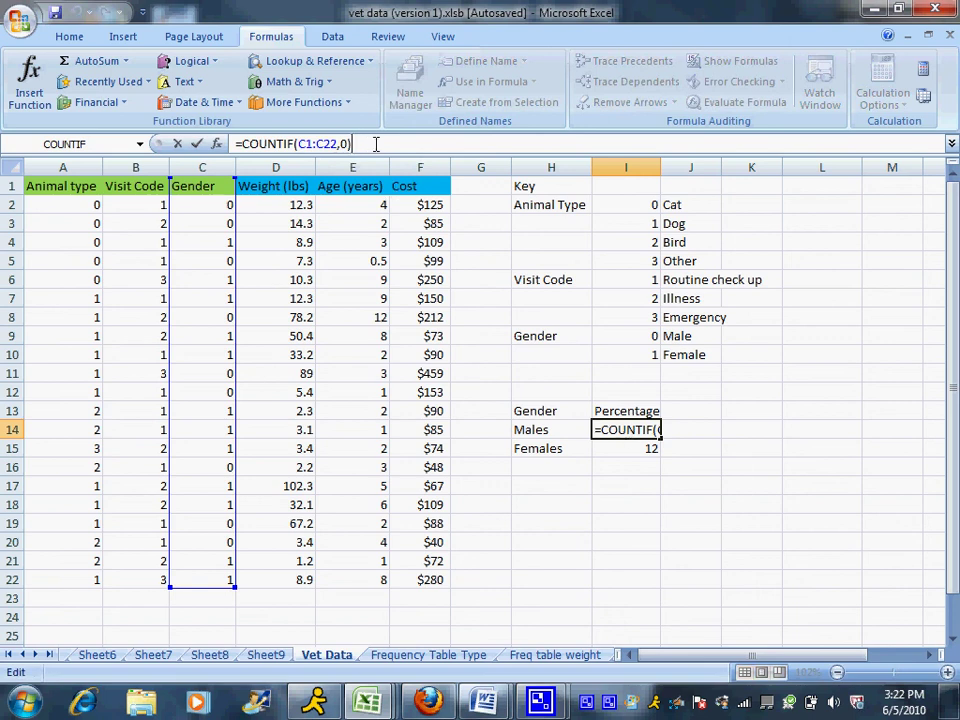
{"action": "type", "text": "/"}
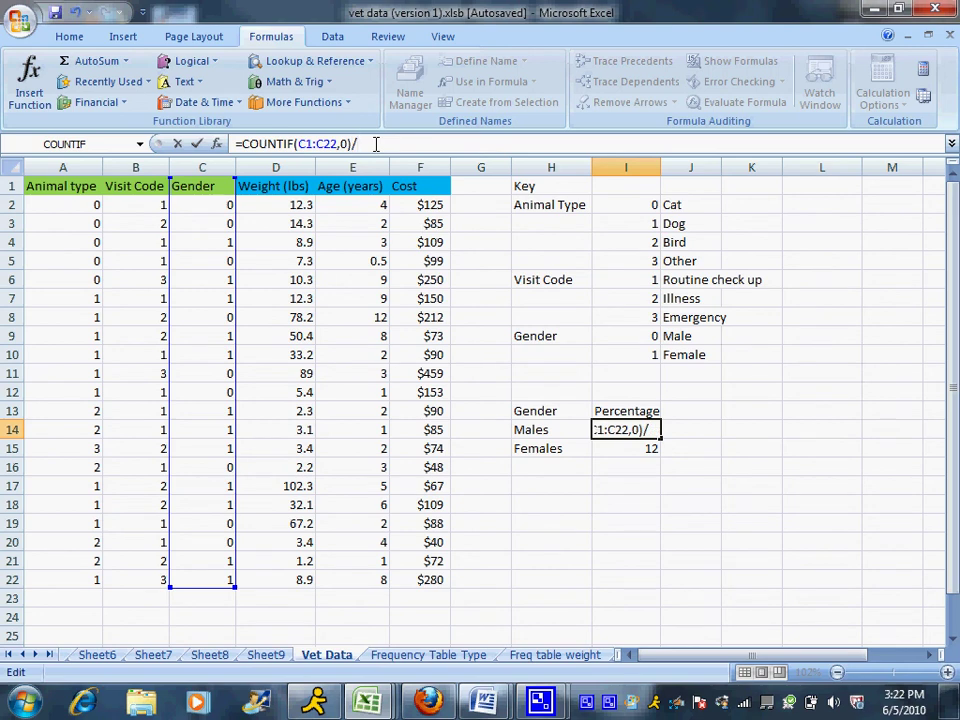
{"action": "type", "text": "21"}
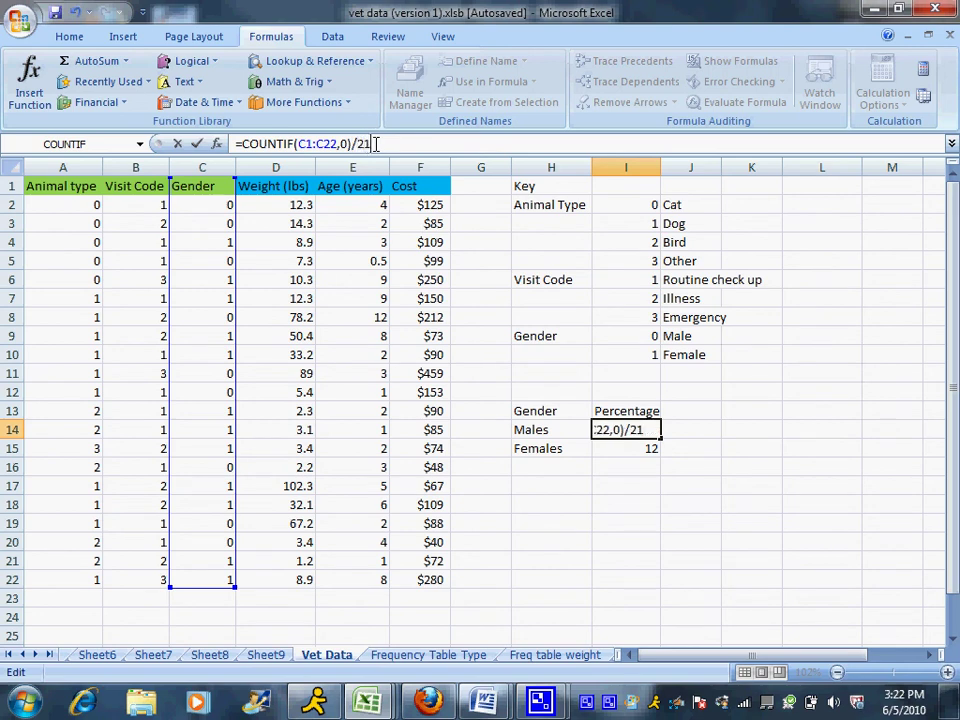
{"action": "key", "text": "Return"}
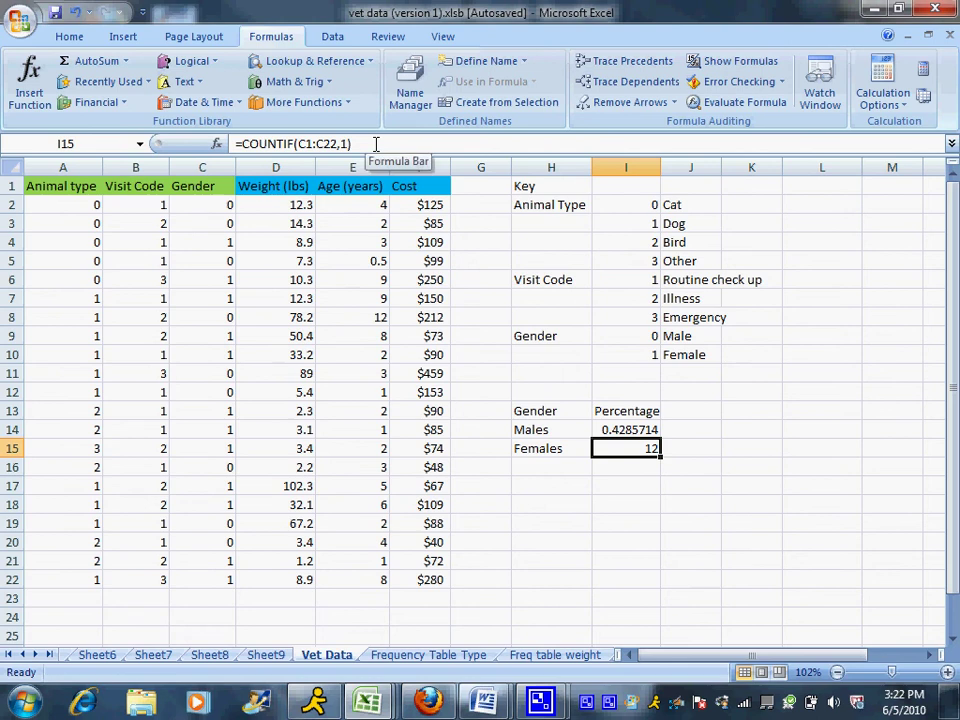
Extend the females formula in I15 to divide the count by 21, giving =COUNTIF(C1:C22,1)/21.
{"action": "left_click", "coordinate": [412, 144]}
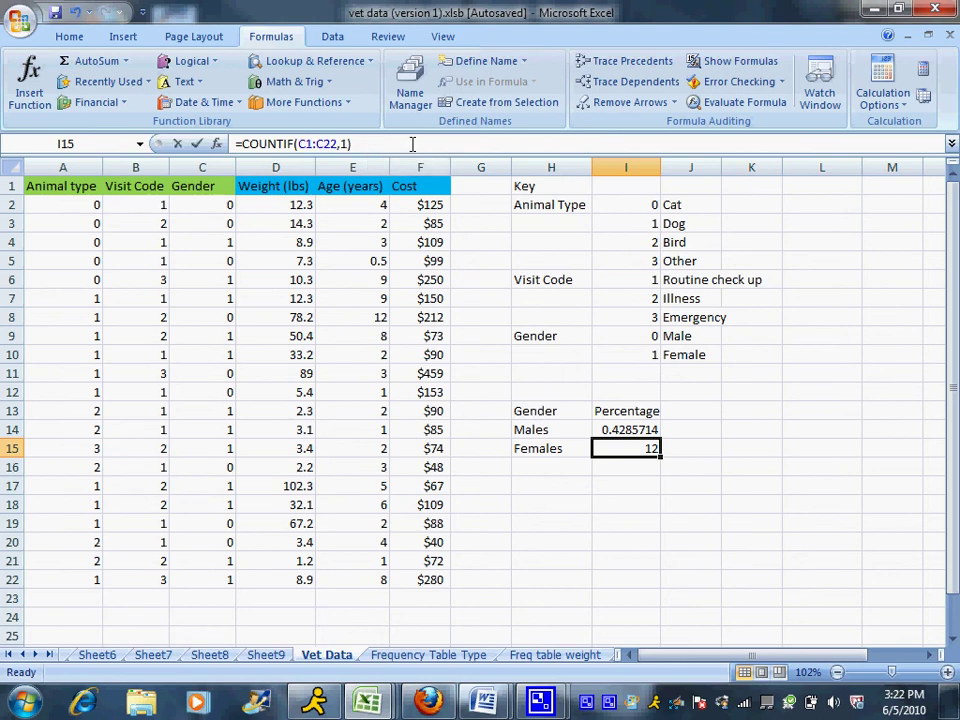
{"action": "type", "text": "/"}
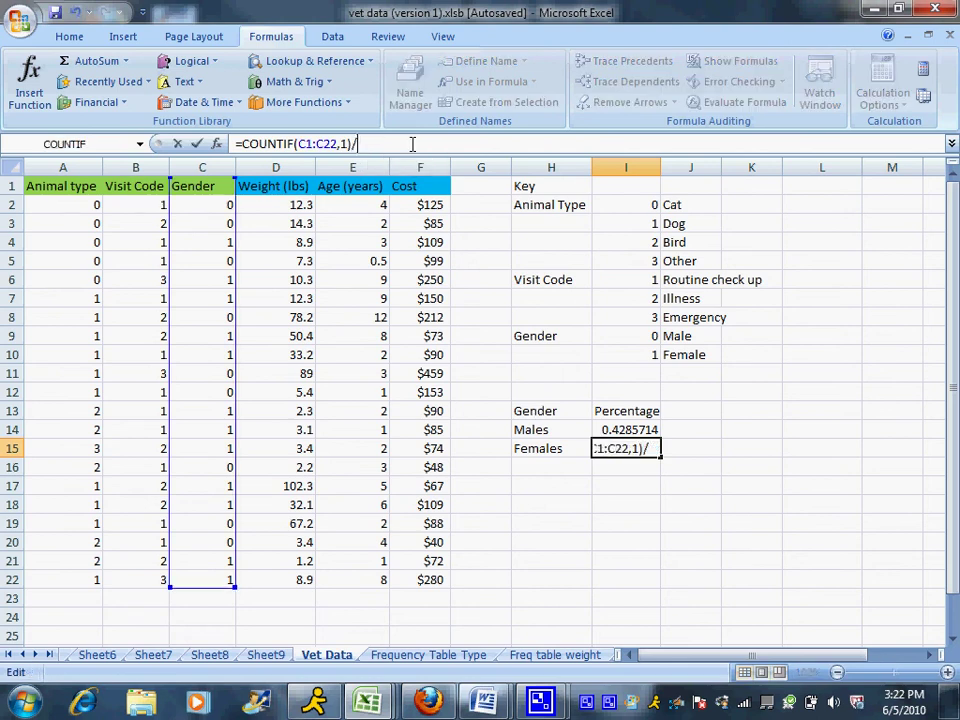
{"action": "type", "text": "21"}
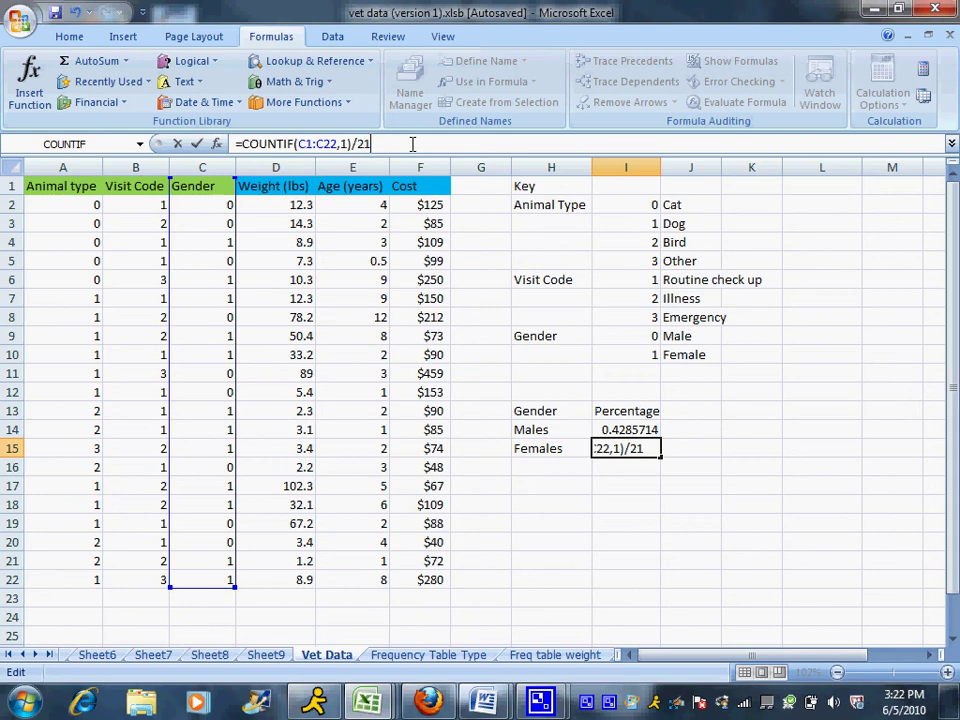
{"action": "key", "text": "Return"}
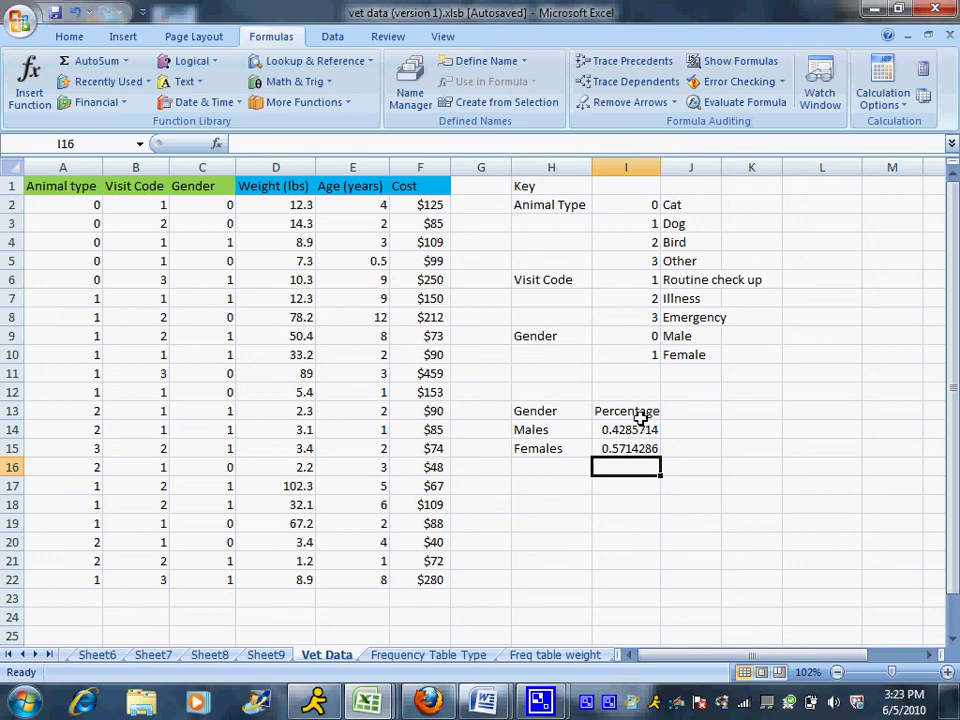
Format the males and females results in I14:I15 as percentages.
{"action": "left_click_drag", "start_coordinate": [638, 430], "coordinate": [638, 443]}
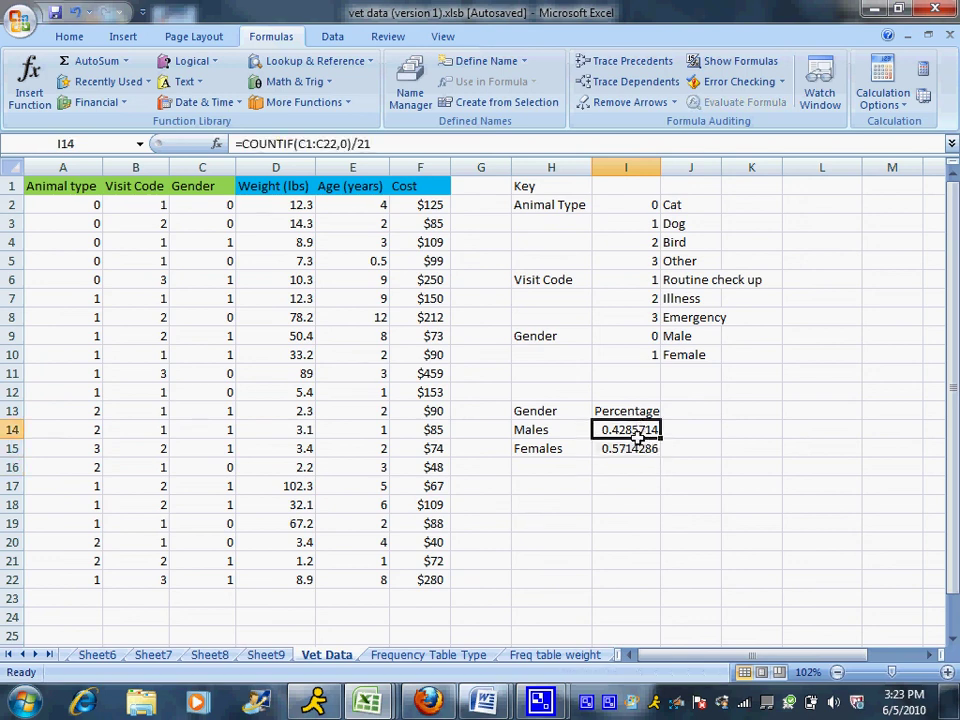
{"action": "left_click", "coordinate": [86, 40]}
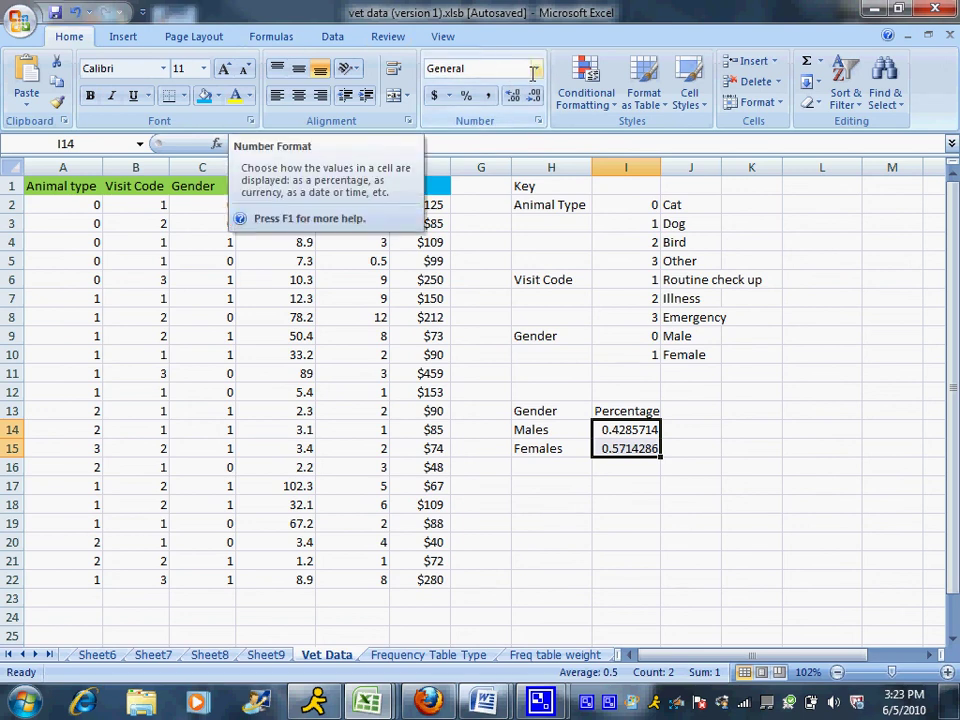
{"action": "left_click", "coordinate": [471, 103]}
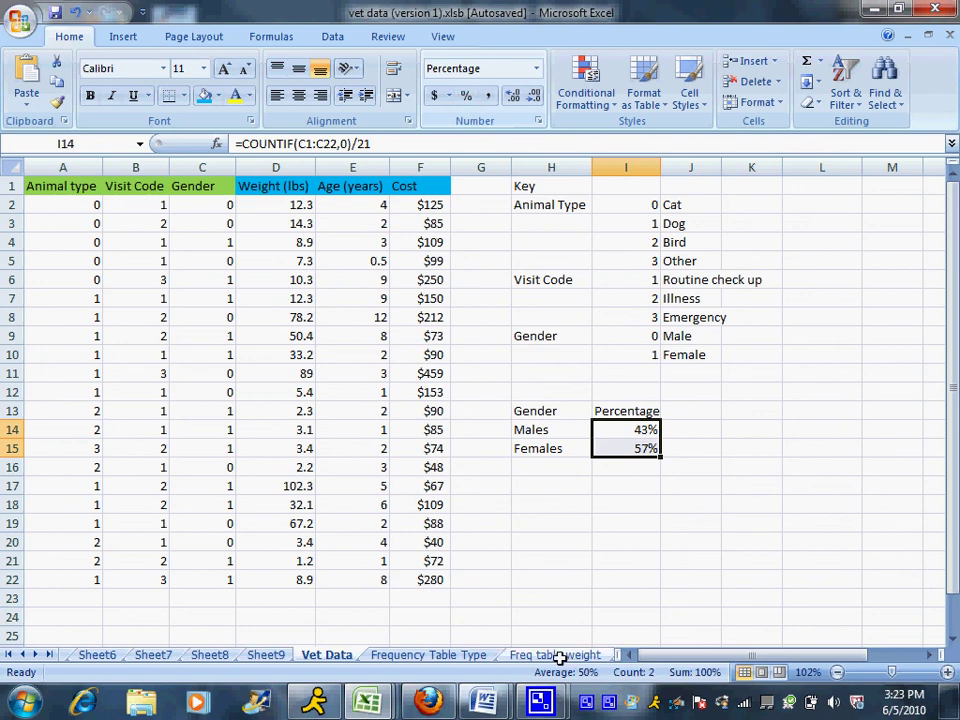
Apply outline and inside borders to the gender percentage table in H13:I15.
{"action": "left_click_drag", "start_coordinate": [553, 404], "coordinate": [603, 444]}
{"action": "right_click", "coordinate": [603, 444]}
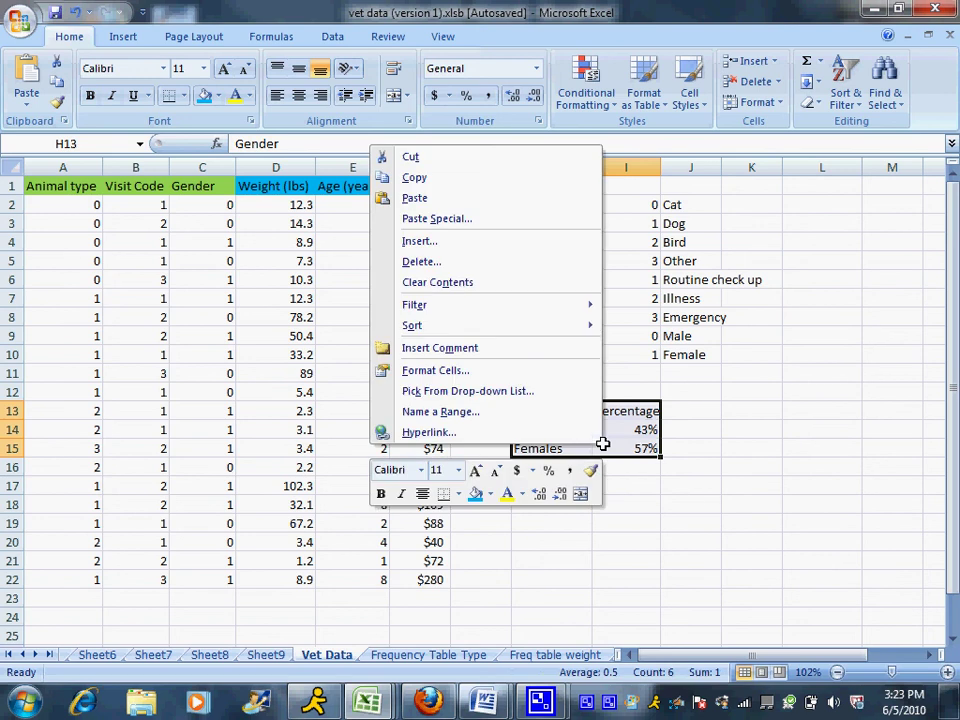
{"action": "left_click", "coordinate": [533, 372]}
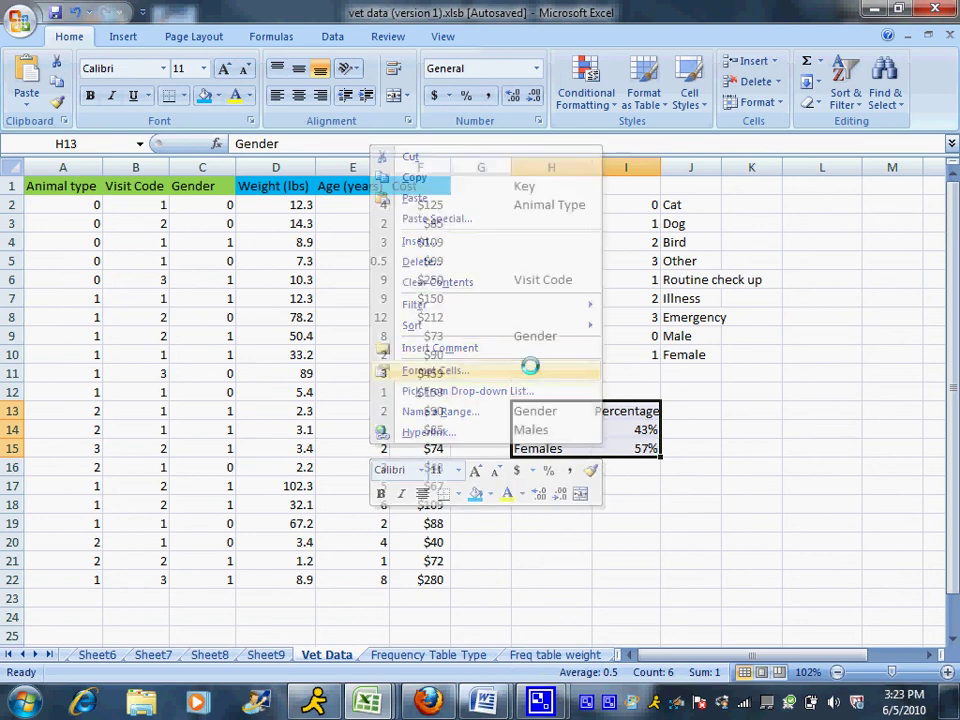
{"action": "left_click", "coordinate": [543, 237]}
{"action": "left_click", "coordinate": [592, 237]}
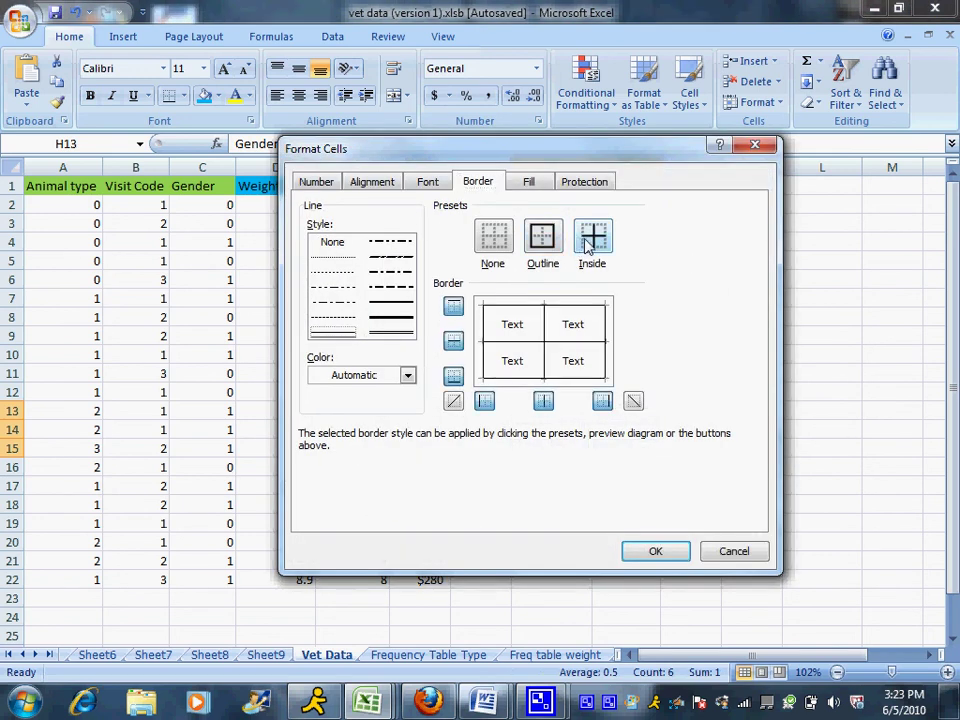
{"action": "left_click", "coordinate": [655, 551]}
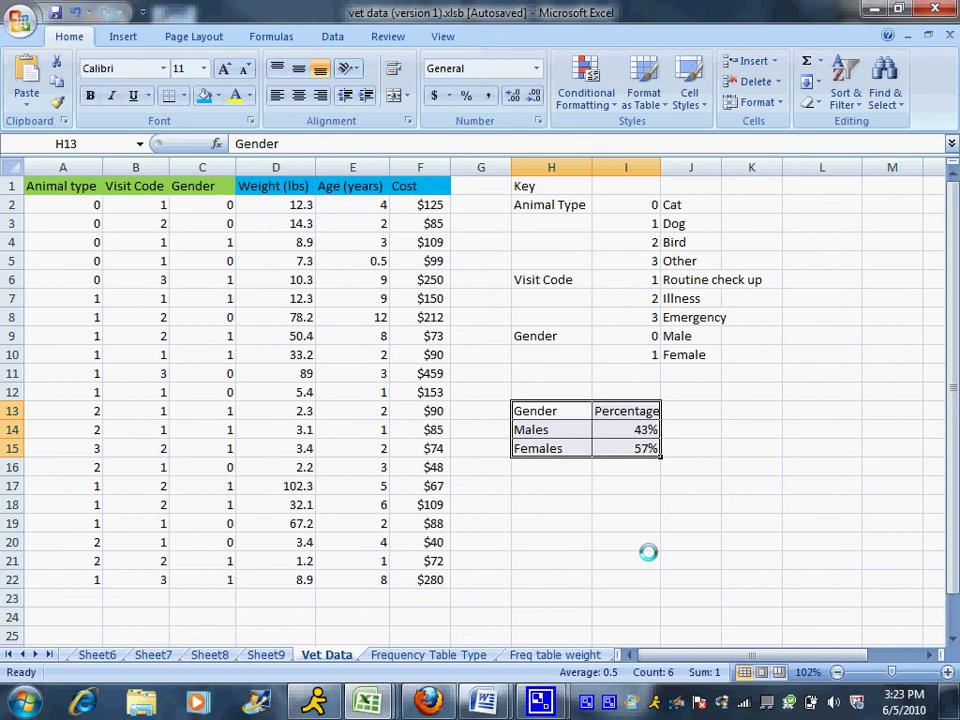
Copy the bordered gender table H13:I15 and paste it below the Cost statistics table in the Word document Document11.
{"action": "right_click", "coordinate": [591, 418]}
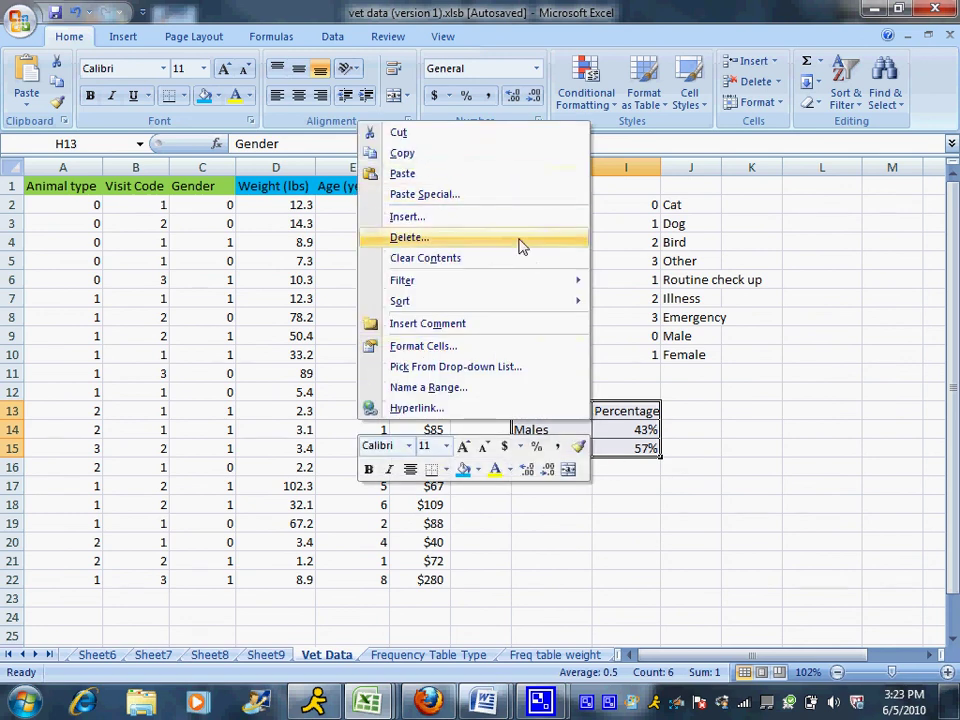
{"action": "left_click", "coordinate": [521, 155]}
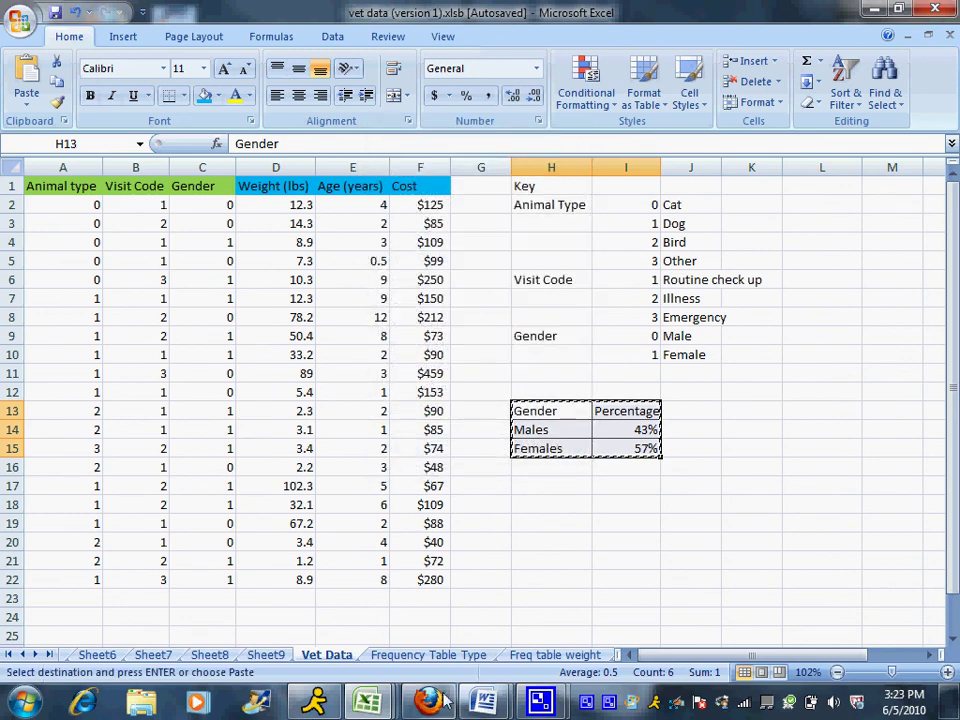
{"action": "key", "text": "alt+Tab"}
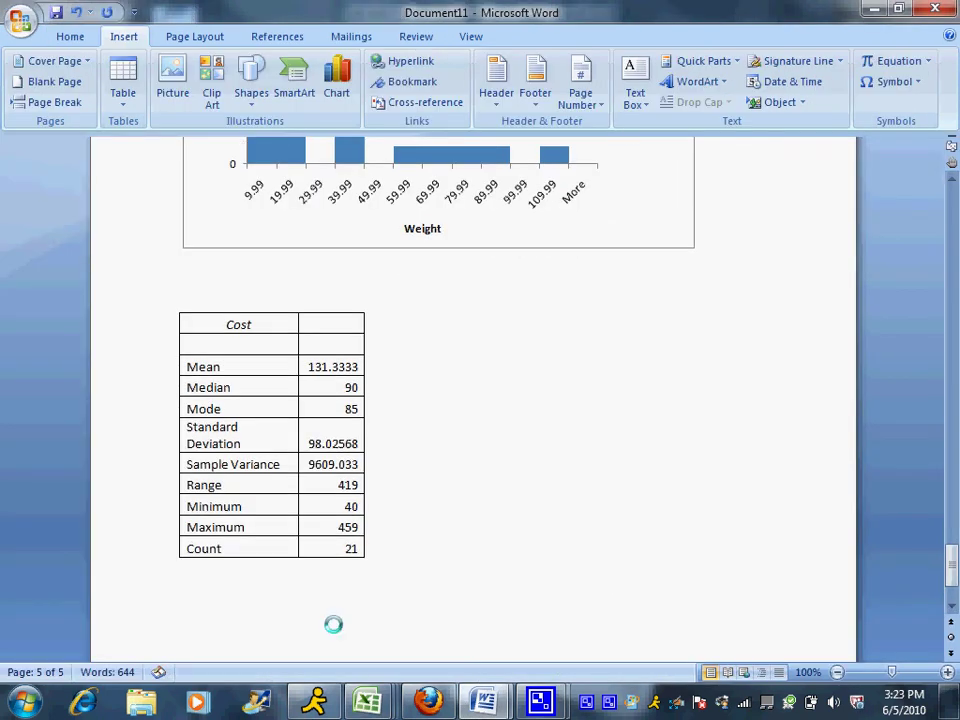
{"action": "right_click", "coordinate": [253, 637]}
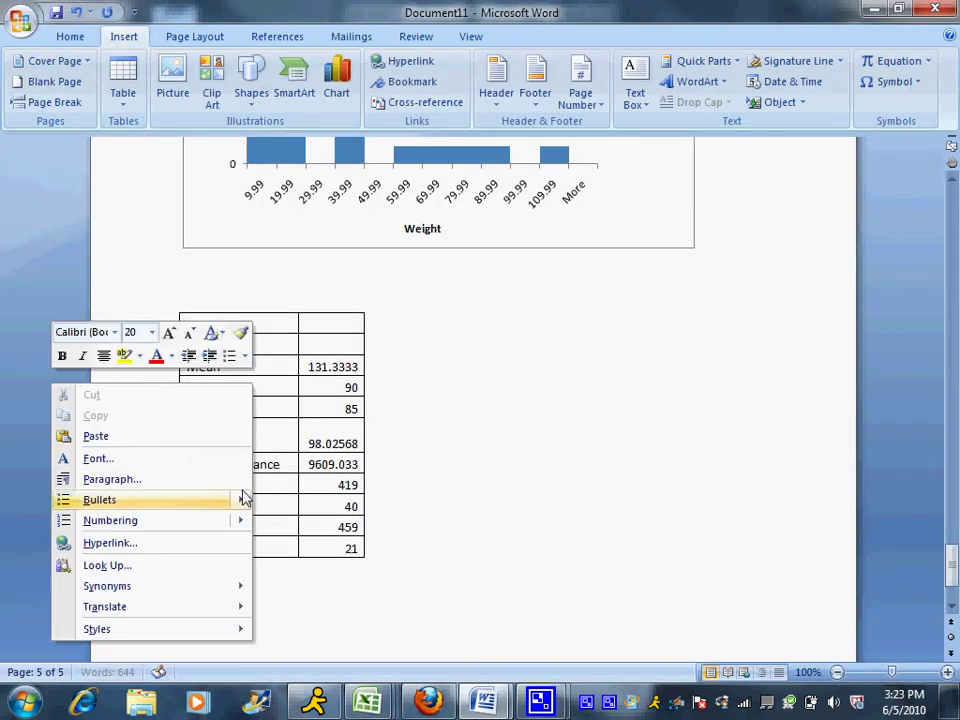
{"action": "left_click", "coordinate": [236, 437]}
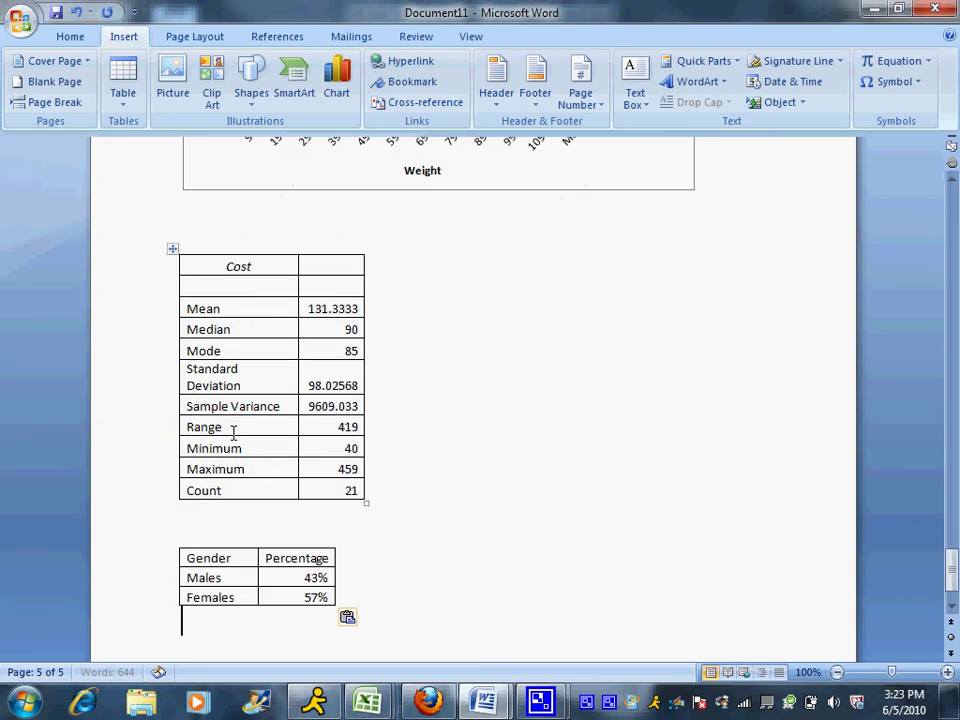